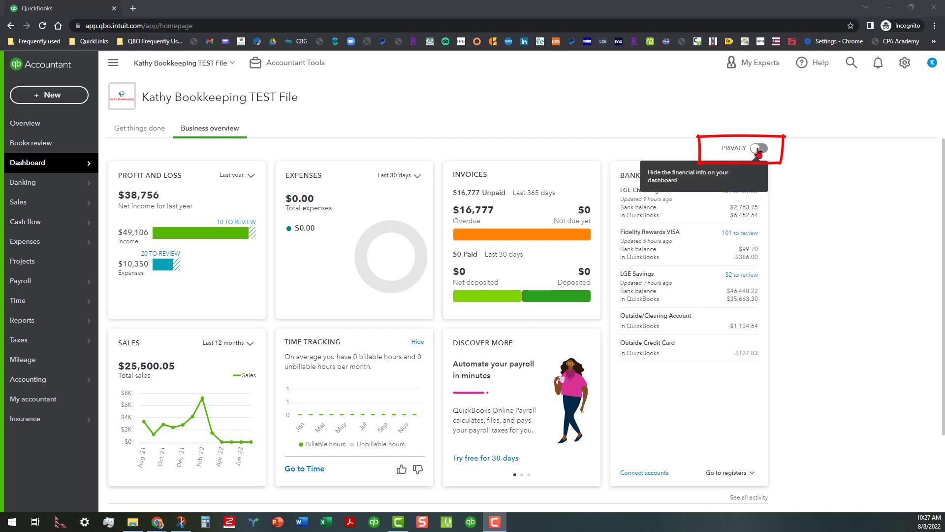
left_click(758, 150)
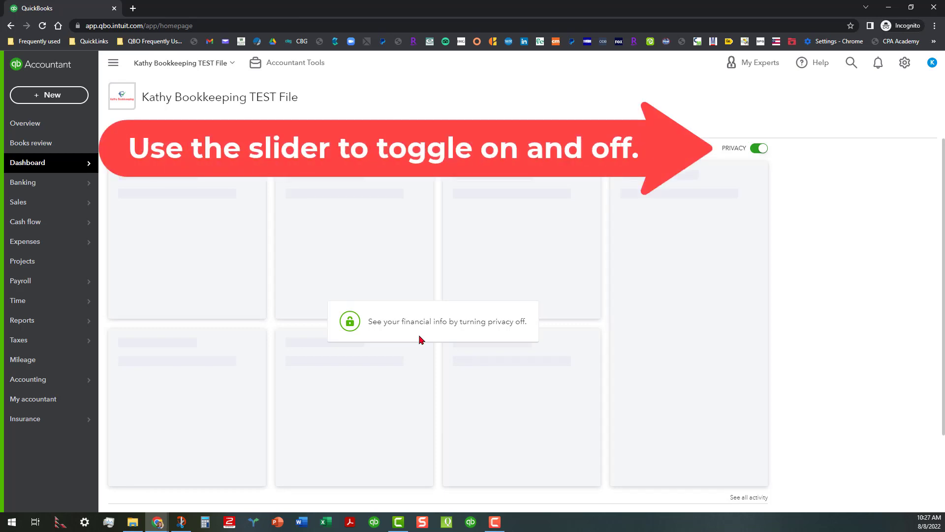
left_click(760, 149)
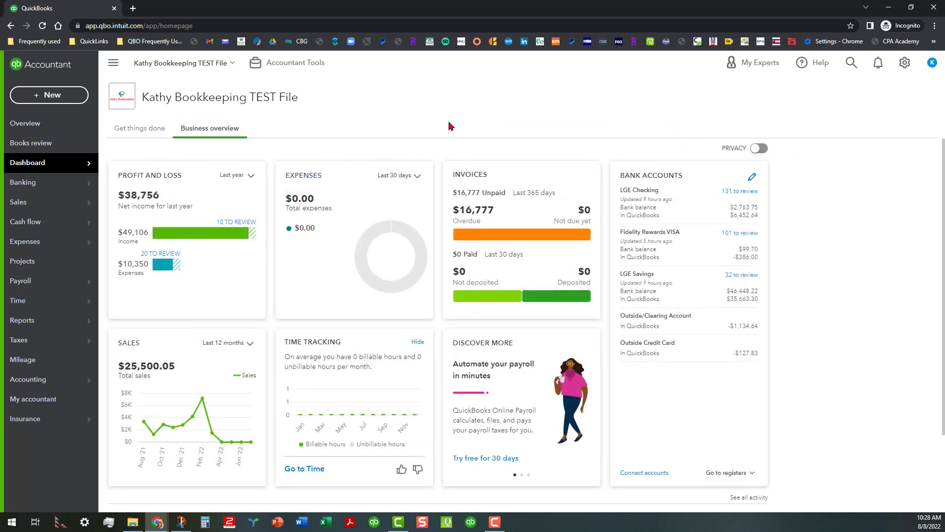